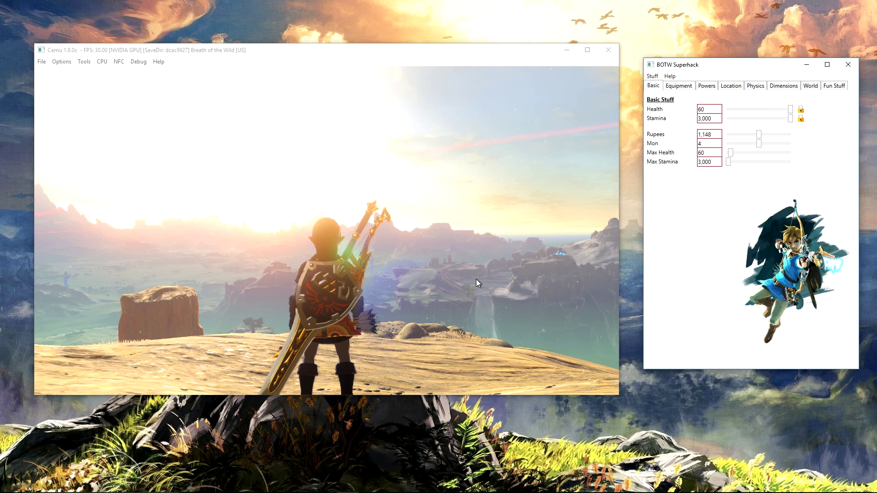
Step: Look over the world settings, the location and camera settings, and the available aspect ratio choices
{"action": "left_click", "coordinate": [804, 87]}
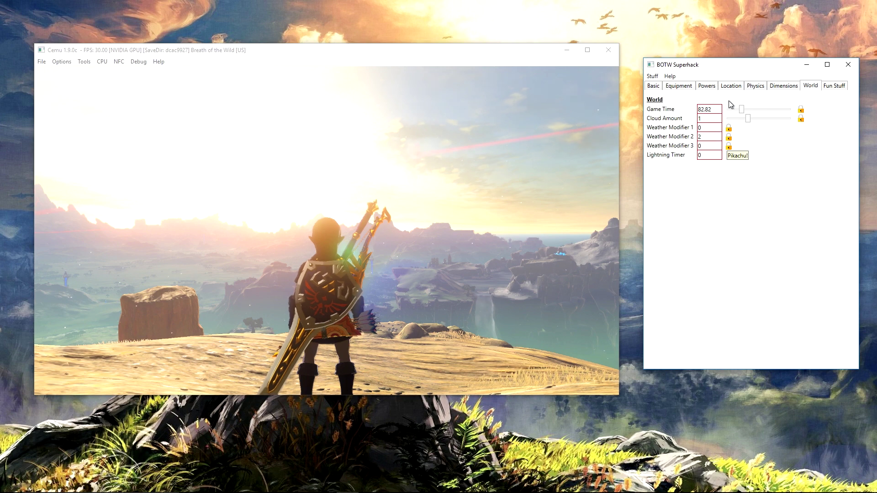
{"action": "left_click", "coordinate": [731, 86]}
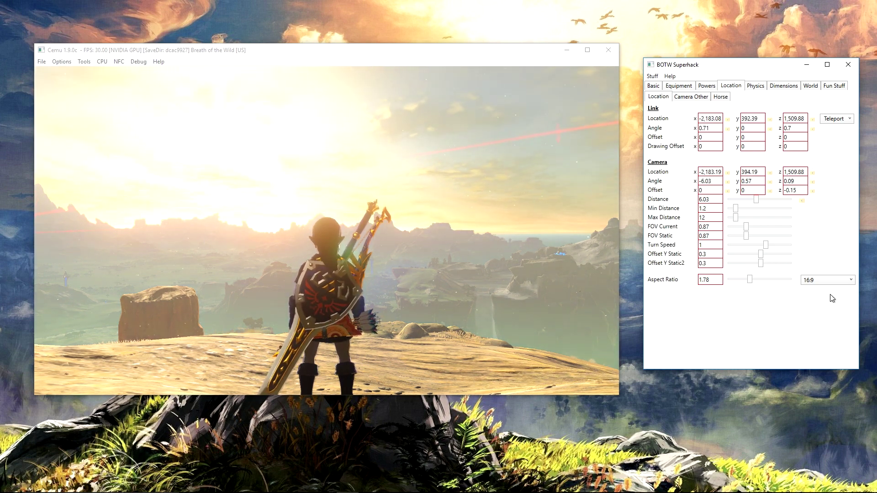
{"action": "left_click", "coordinate": [834, 281]}
{"action": "left_click", "coordinate": [833, 281]}
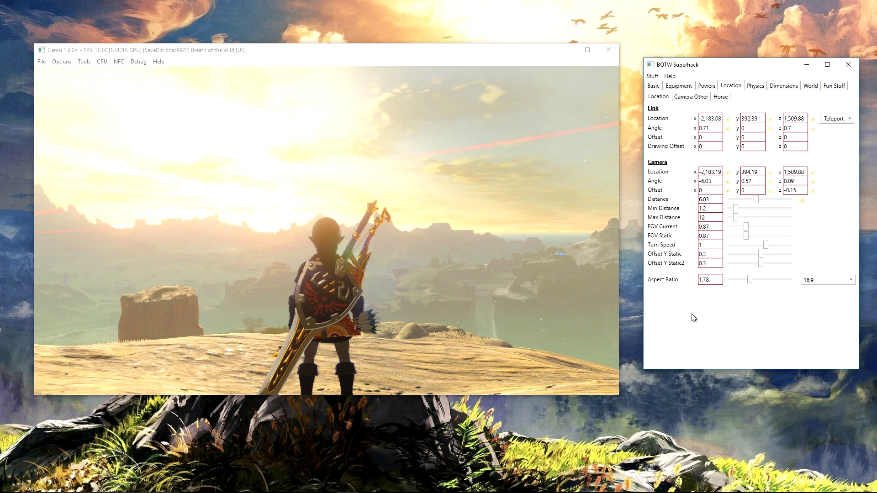
{"action": "left_click", "coordinate": [836, 281]}
{"action": "left_click", "coordinate": [835, 282]}
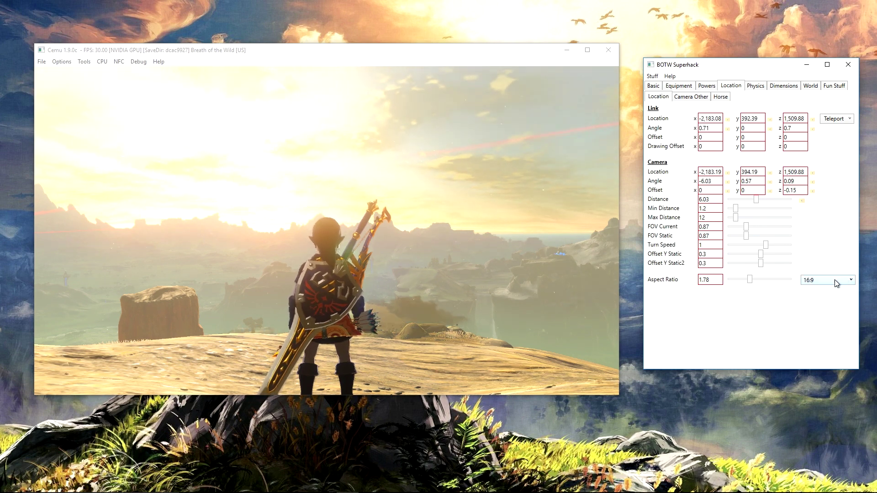
Step: Try the 4:3 and 21:9 3440x1440 aspect ratios on the game view, and return it to 16:9
{"action": "scroll", "coordinate": [836, 284], "scroll_direction": "up", "scroll_amount": 1}
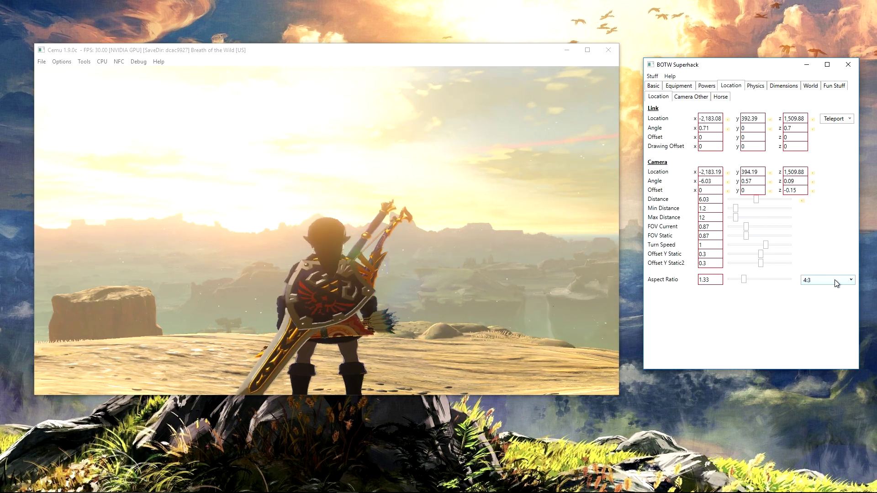
{"action": "scroll", "coordinate": [836, 283], "scroll_direction": "down", "scroll_amount": 2}
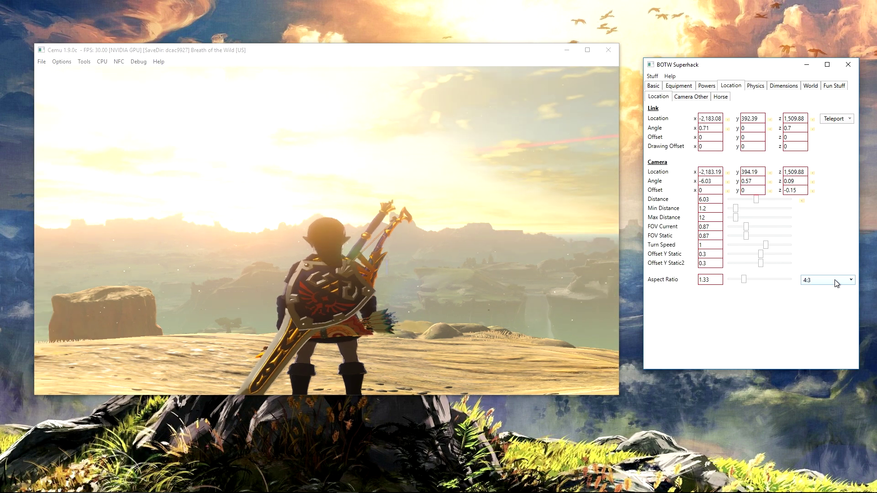
{"action": "scroll", "coordinate": [836, 283], "scroll_direction": "down", "scroll_amount": 2}
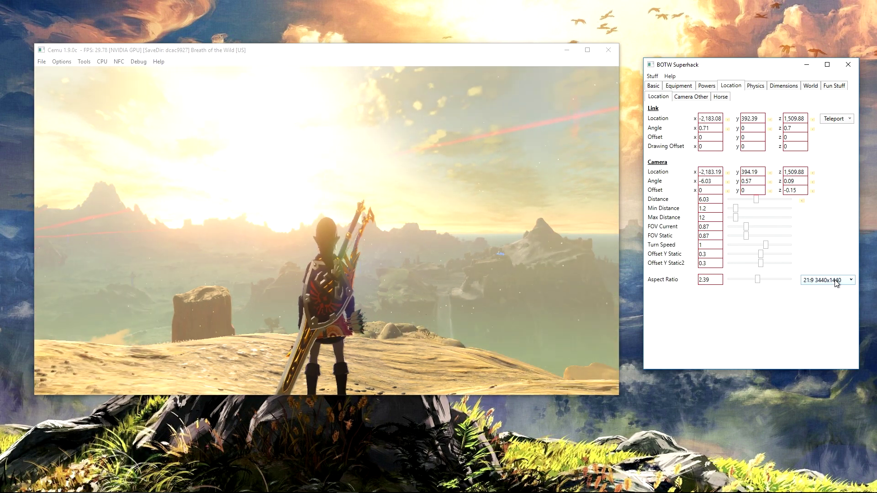
{"action": "scroll", "coordinate": [836, 283], "scroll_direction": "up", "scroll_amount": 1}
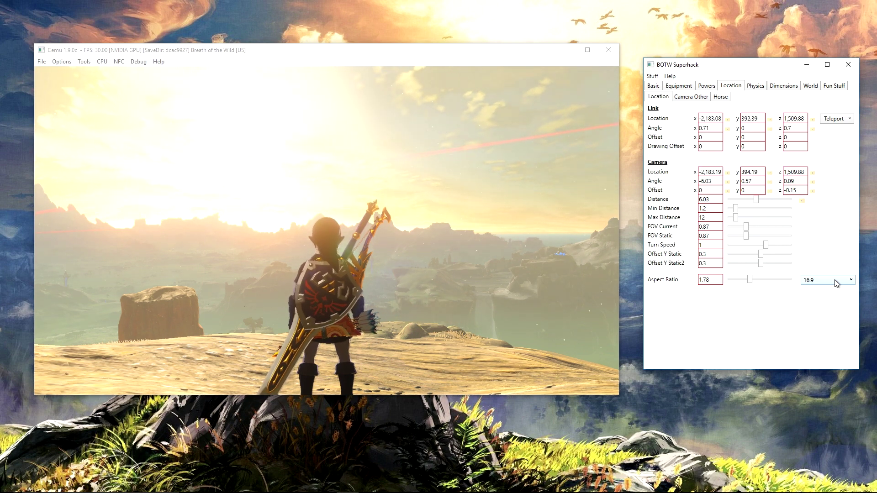
Step: Open the NVIDIA Control Panel from the desktop
{"action": "right_click", "coordinate": [391, 454]}
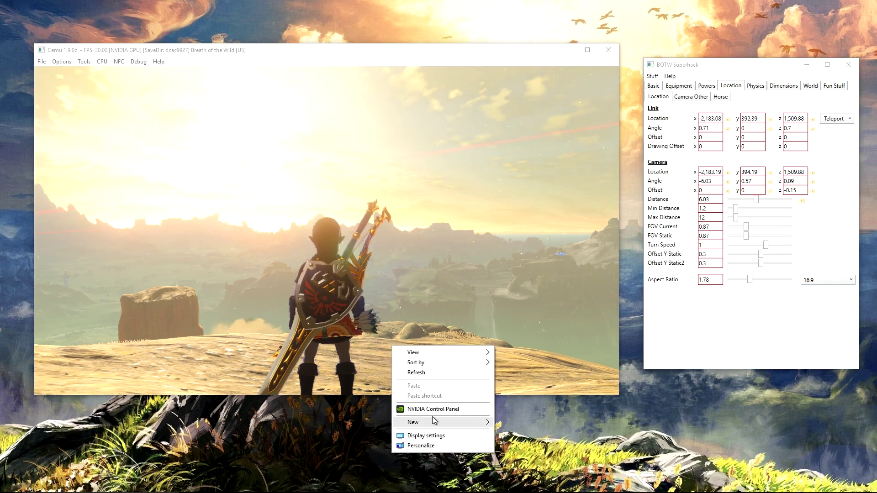
{"action": "left_click", "coordinate": [436, 409]}
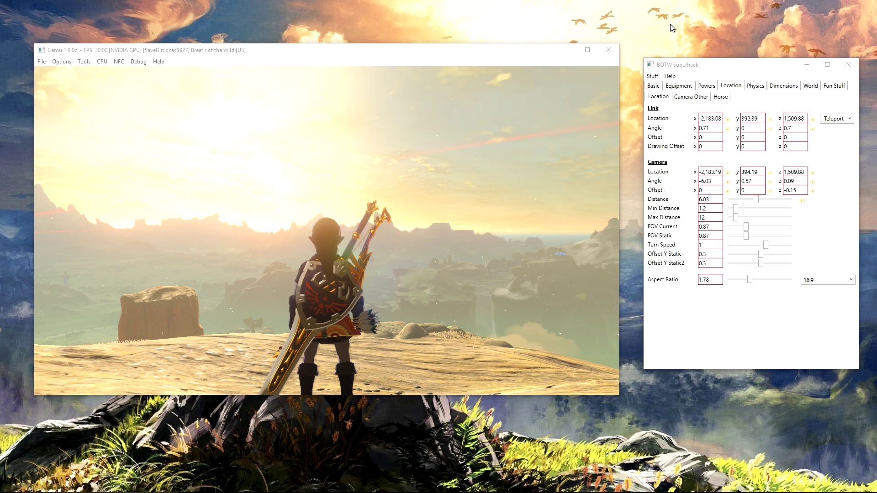
Step: Set the camera's Min Distance to 0.1
{"action": "left_click", "coordinate": [710, 217]}
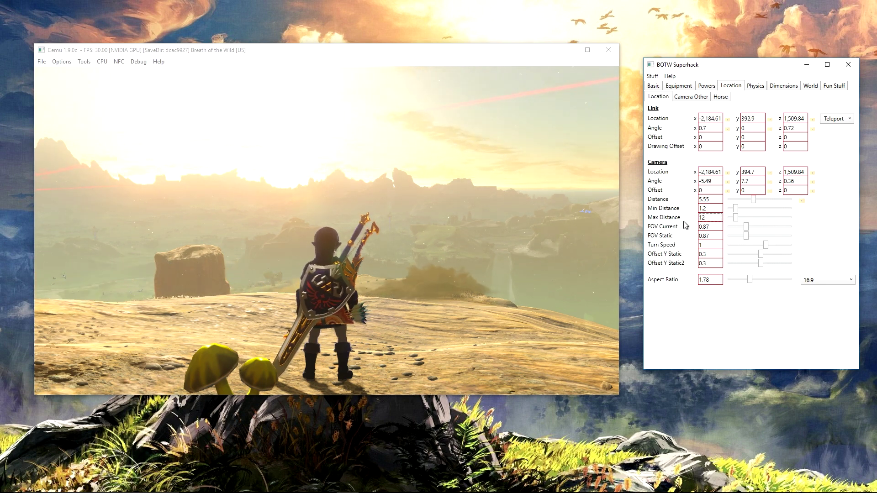
{"action": "double_click", "coordinate": [702, 220]}
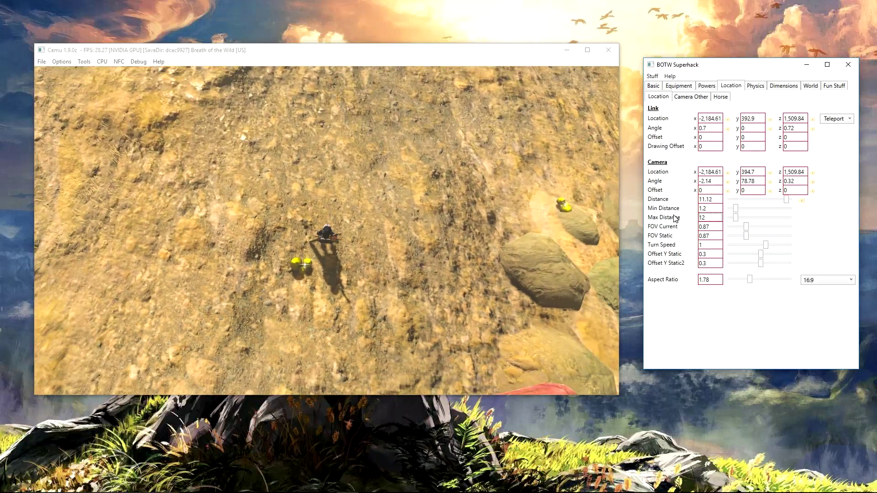
{"action": "double_click", "coordinate": [707, 210]}
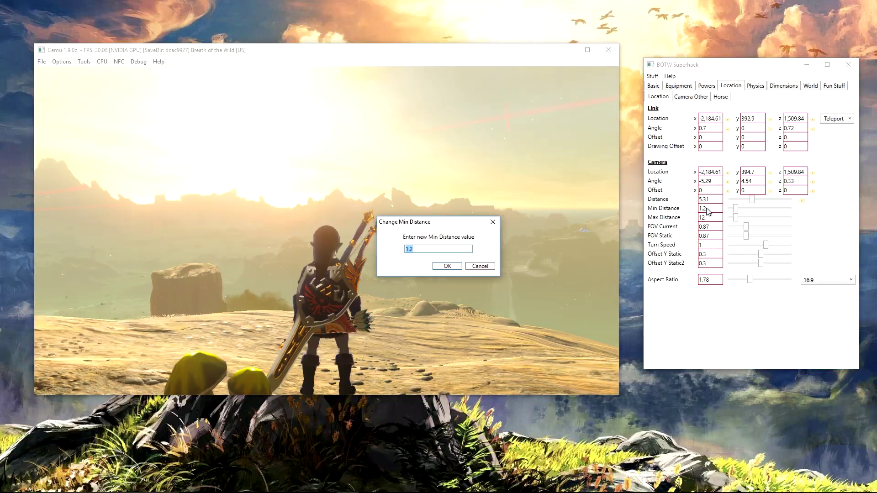
{"action": "key", "text": "Return"}
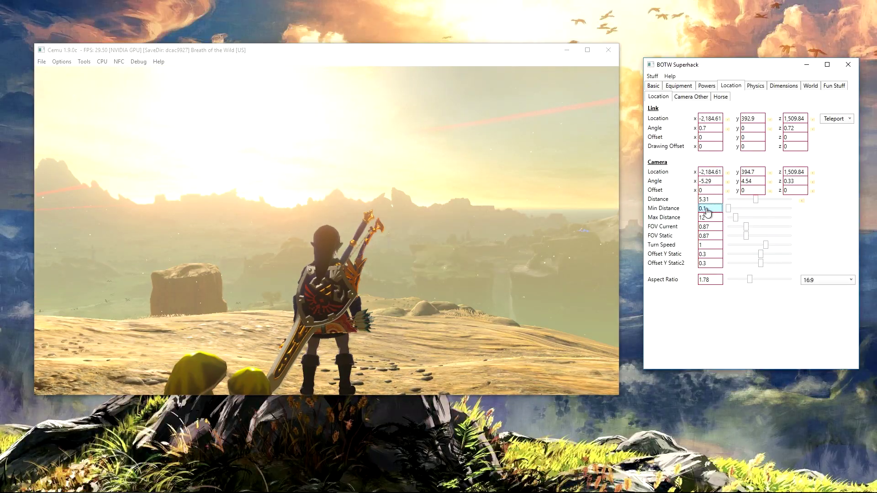
Step: Set the camera's Max Distance to 30 and try adjusting its current distance
{"action": "double_click", "coordinate": [711, 219]}
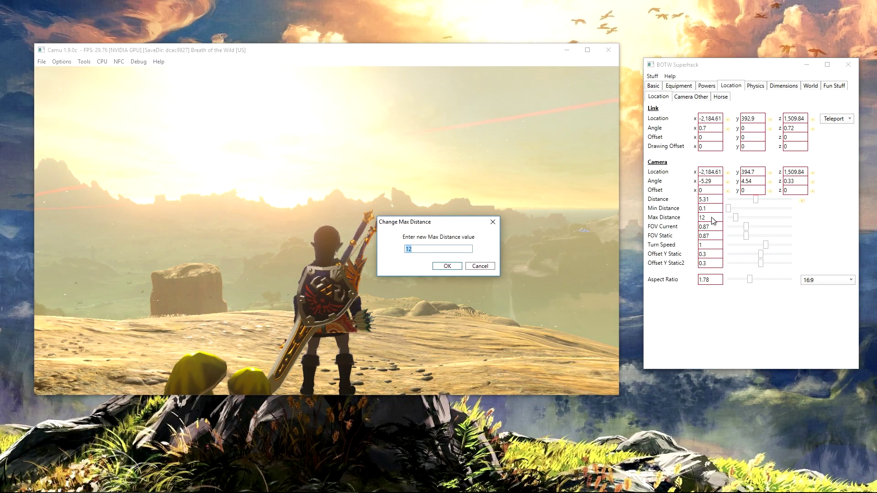
{"action": "type", "text": "3"}
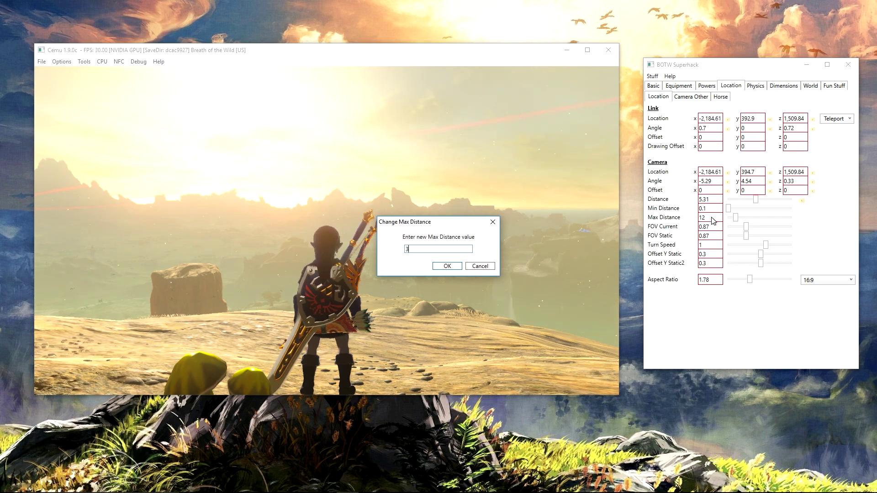
{"action": "type", "text": "0"}
{"action": "key", "text": "Return"}
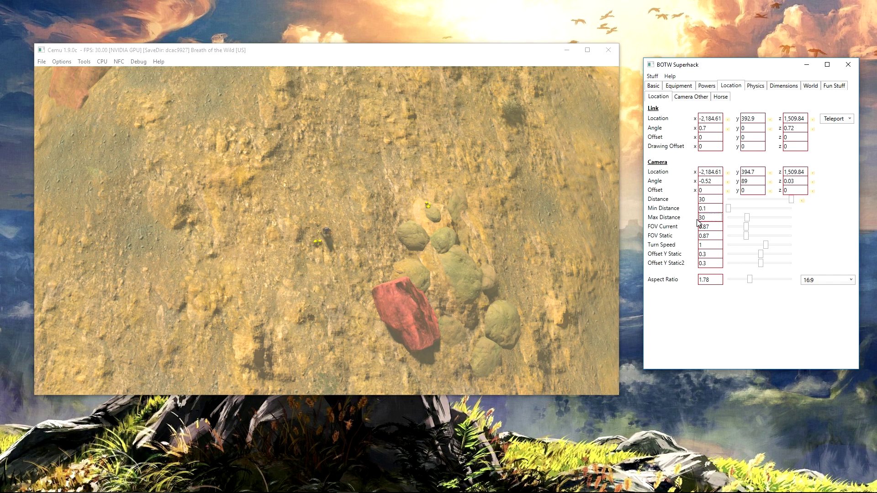
{"action": "left_click_drag", "start_coordinate": [791, 200], "coordinate": [824, 210]}
{"action": "double_click", "coordinate": [721, 200]}
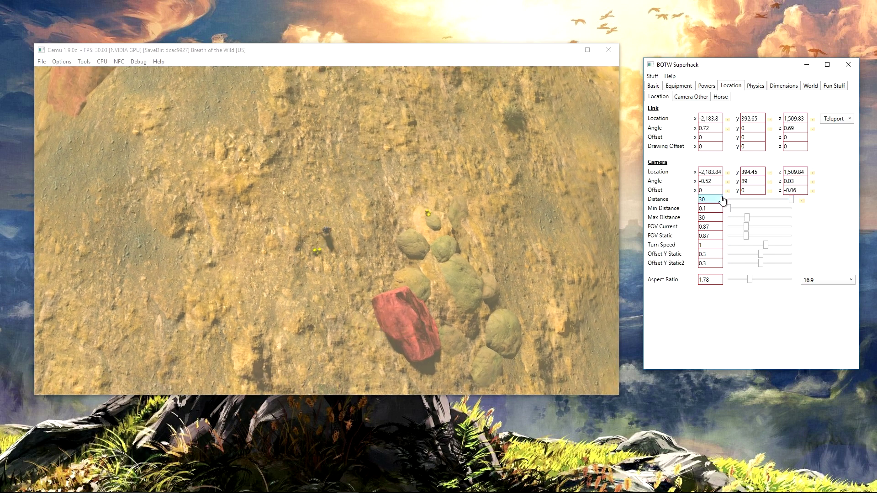
Step: Set the camera's Max Distance back to 12
{"action": "double_click", "coordinate": [708, 219]}
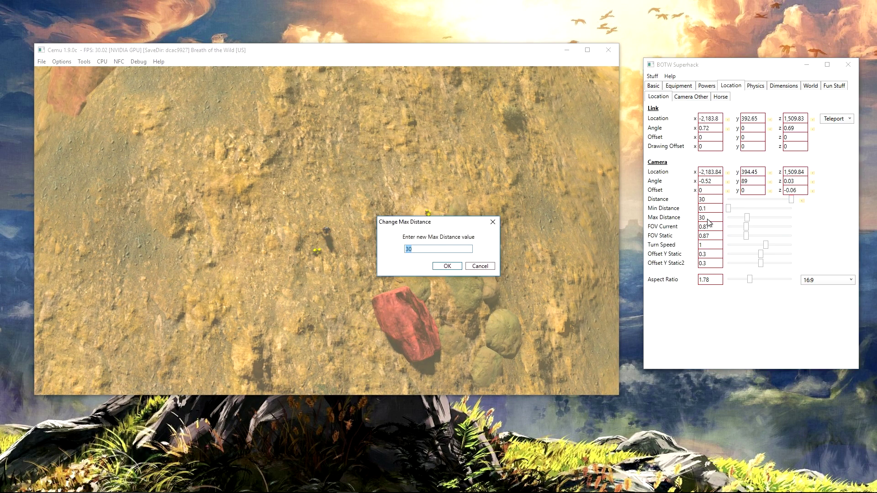
{"action": "type", "text": "12"}
{"action": "key", "text": "Return"}
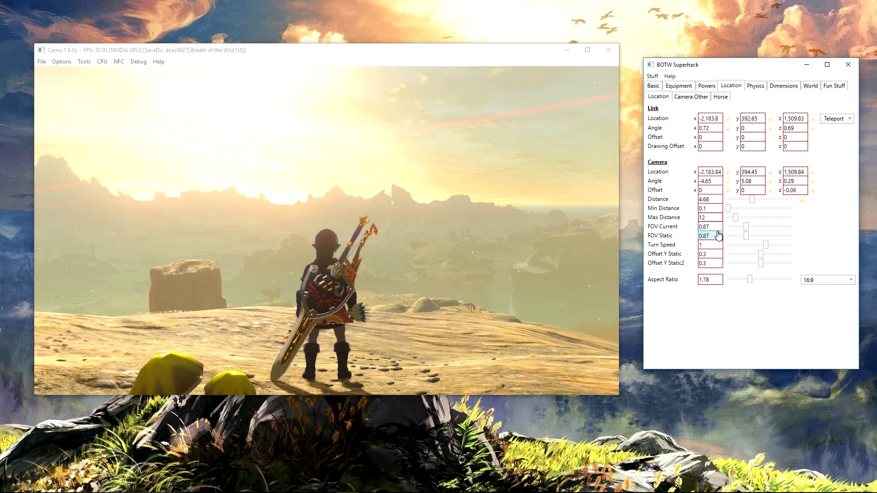
Step: Widen the camera's FOV Current to 2, and further to 2.8
{"action": "left_click", "coordinate": [746, 227]}
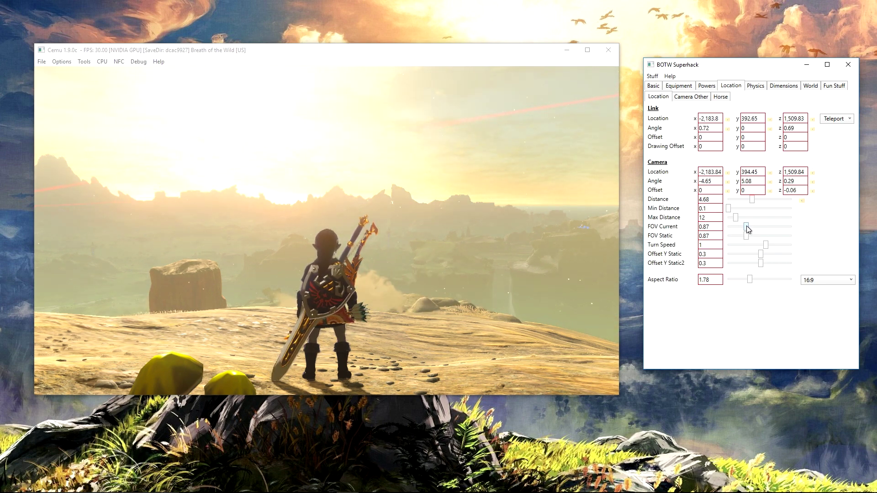
{"action": "left_click_drag", "start_coordinate": [746, 227], "coordinate": [771, 227]}
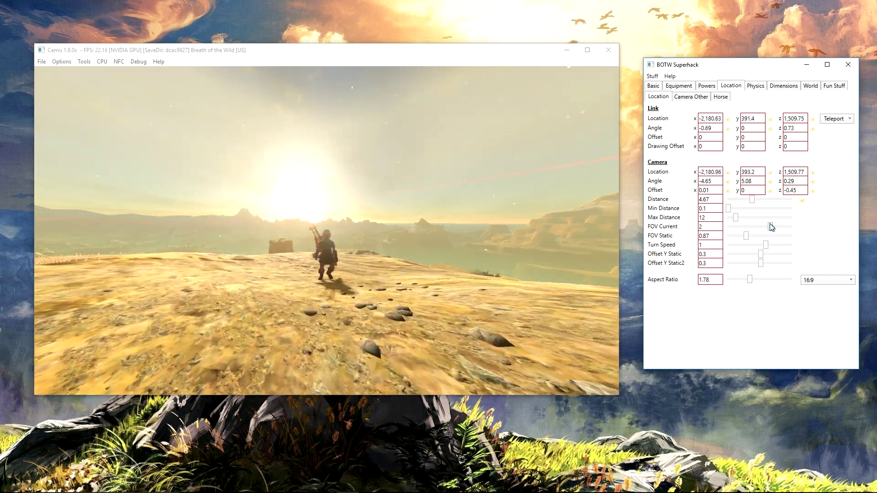
{"action": "left_click", "coordinate": [62, 61]}
{"action": "left_click", "coordinate": [62, 61]}
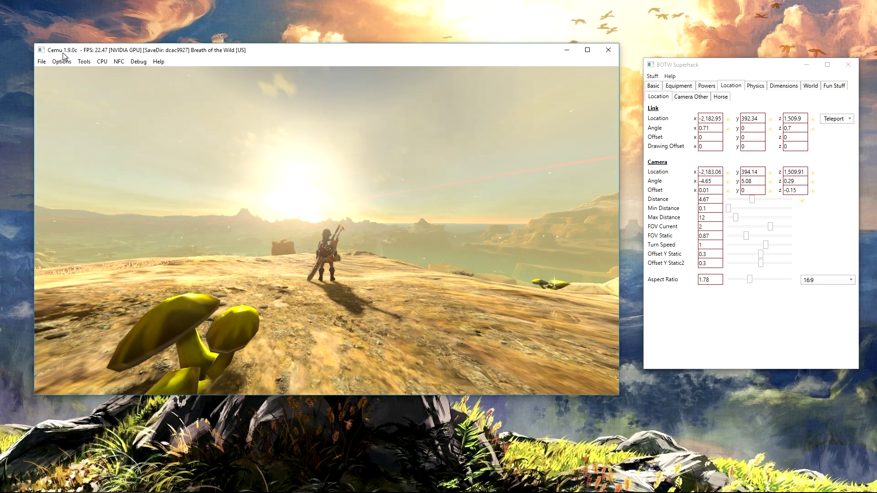
{"action": "left_click", "coordinate": [771, 226]}
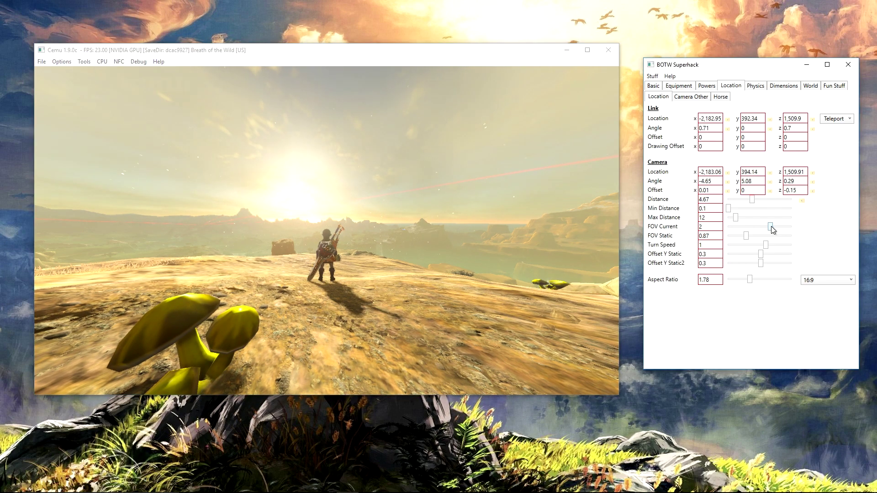
{"action": "left_click_drag", "start_coordinate": [772, 226], "coordinate": [787, 228]}
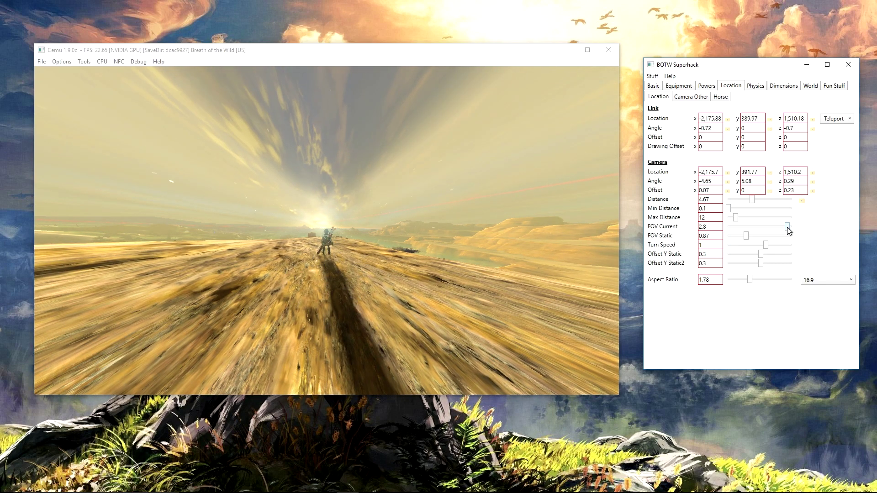
Step: Set the camera's FOV Static to 1.2 and reduce FOV Current to 2.1
{"action": "left_click_drag", "start_coordinate": [746, 236], "coordinate": [754, 239]}
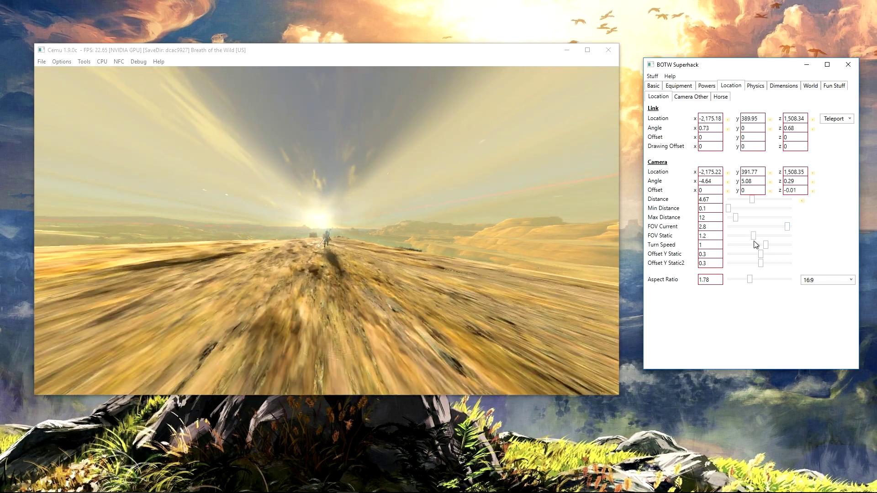
{"action": "left_click_drag", "start_coordinate": [788, 227], "coordinate": [773, 232]}
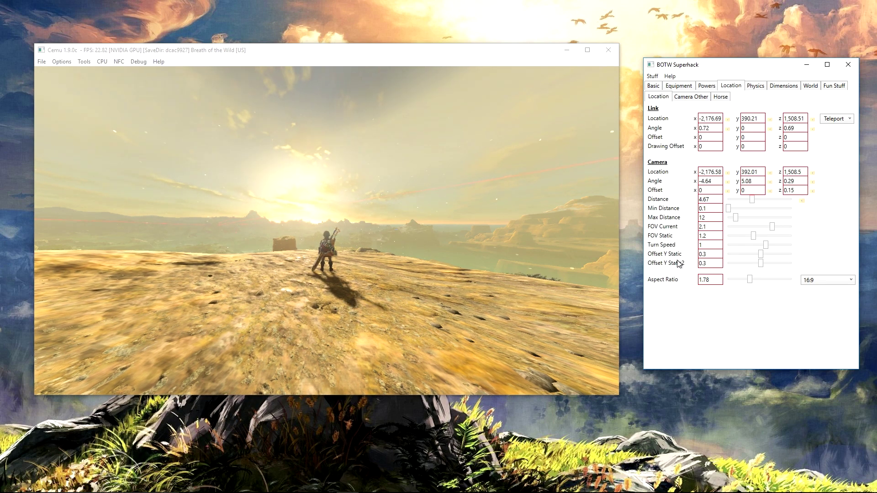
Step: Raise the camera's Offset Y Static to 6.9 and set Offset Y Static2 to -1.4
{"action": "left_click_drag", "start_coordinate": [759, 254], "coordinate": [781, 258]}
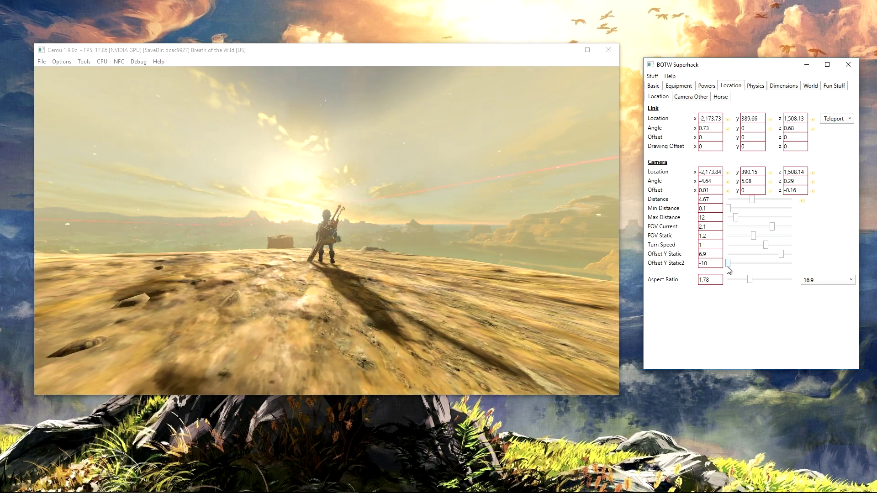
{"action": "left_click_drag", "start_coordinate": [729, 270], "coordinate": [756, 271]}
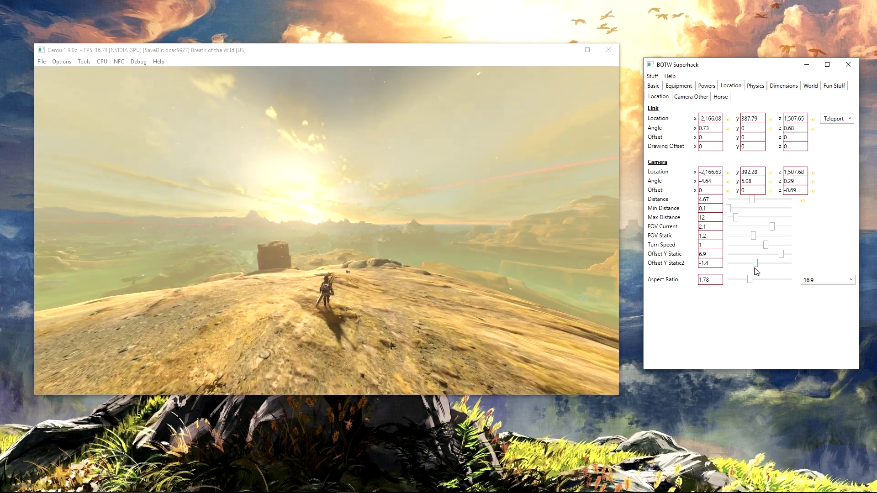
Step: Raise the camera's Max Distance limit to 30 again
{"action": "double_click", "coordinate": [714, 219]}
{"action": "type", "text": "30"}
{"action": "key", "text": "Return"}
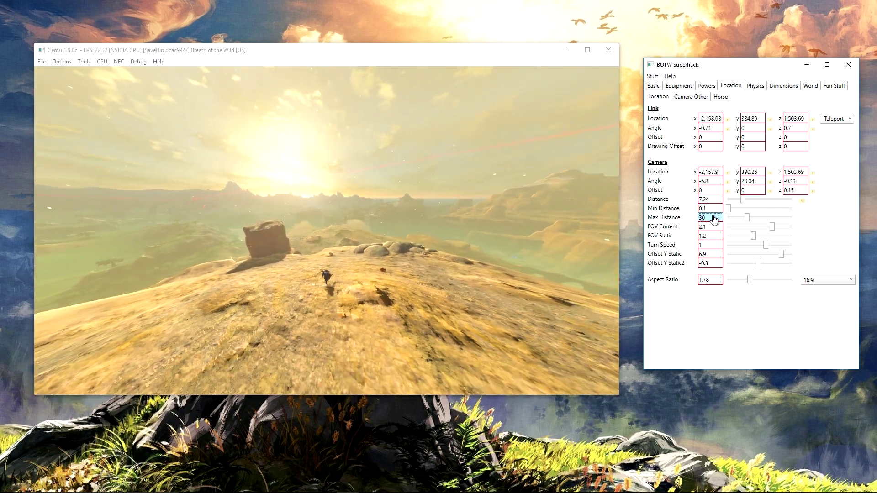
{"action": "left_click", "coordinate": [700, 99]}
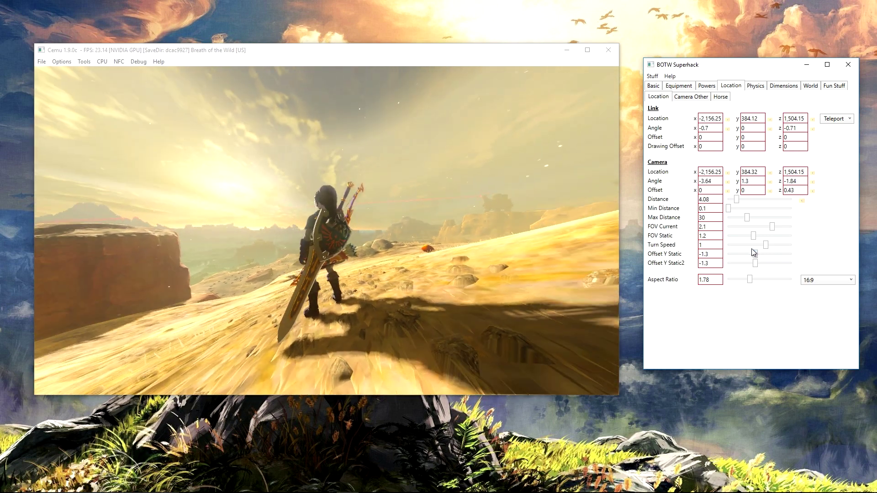
Step: Narrow the camera's FOV Current to 0.2, and widen it again to 1.9
{"action": "left_click_drag", "start_coordinate": [772, 227], "coordinate": [730, 226]}
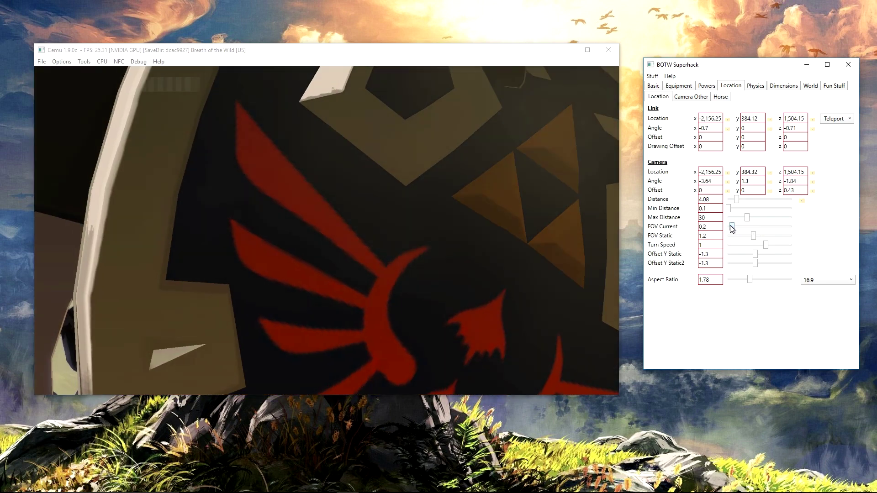
{"action": "left_click_drag", "start_coordinate": [730, 226], "coordinate": [791, 224]}
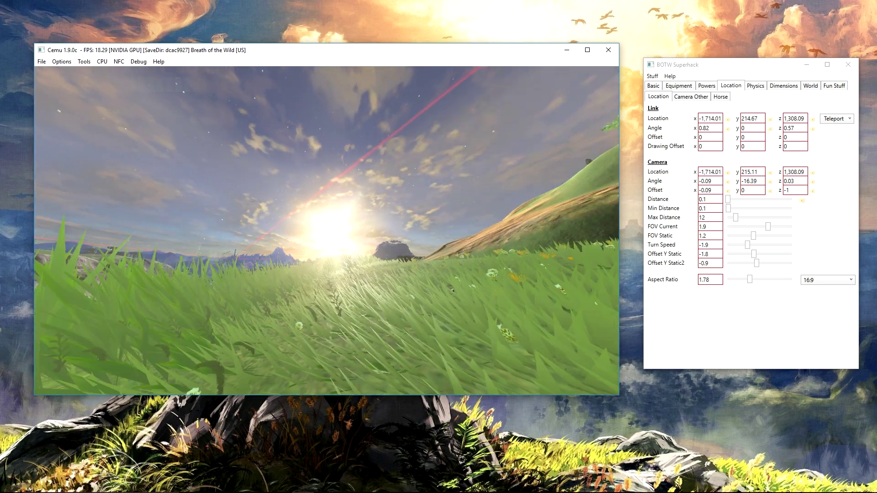
Step: Load the Gerudo Highlands save dated 08/12/2017 15:58 in the game, discarding unsaved progress
{"action": "key", "text": "Return"}
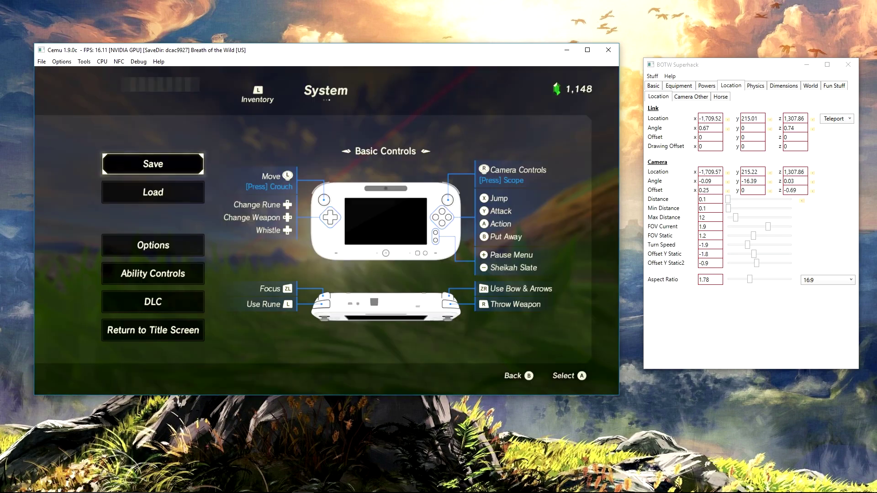
{"action": "key", "text": "Down"}
{"action": "key", "text": "Return"}
{"action": "key", "text": "Down"}
{"action": "key", "text": "Up"}
{"action": "key", "text": "Return"}
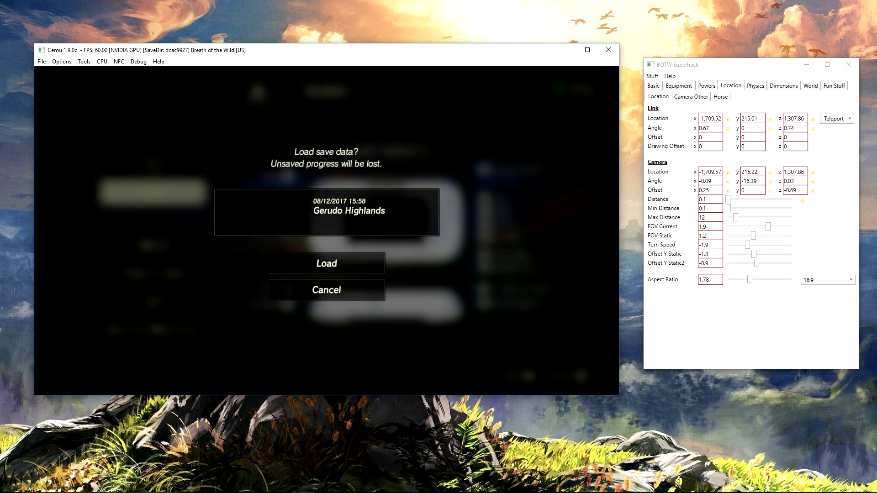
{"action": "key", "text": "Return"}
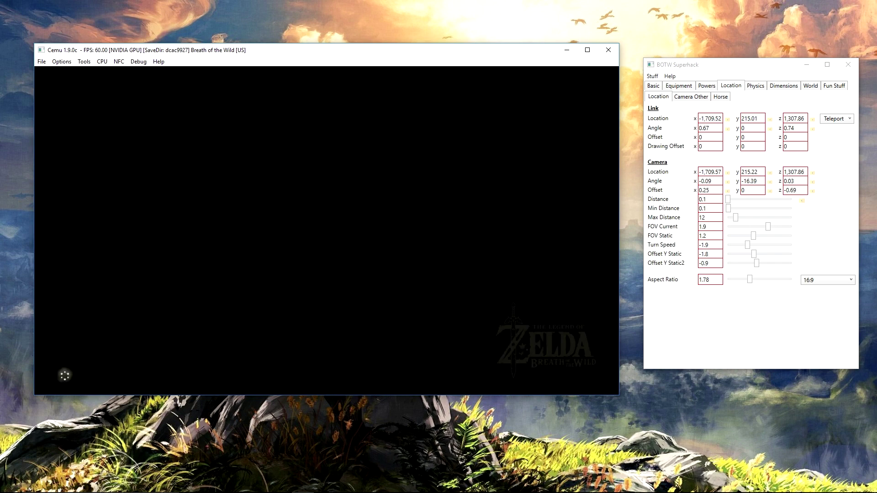